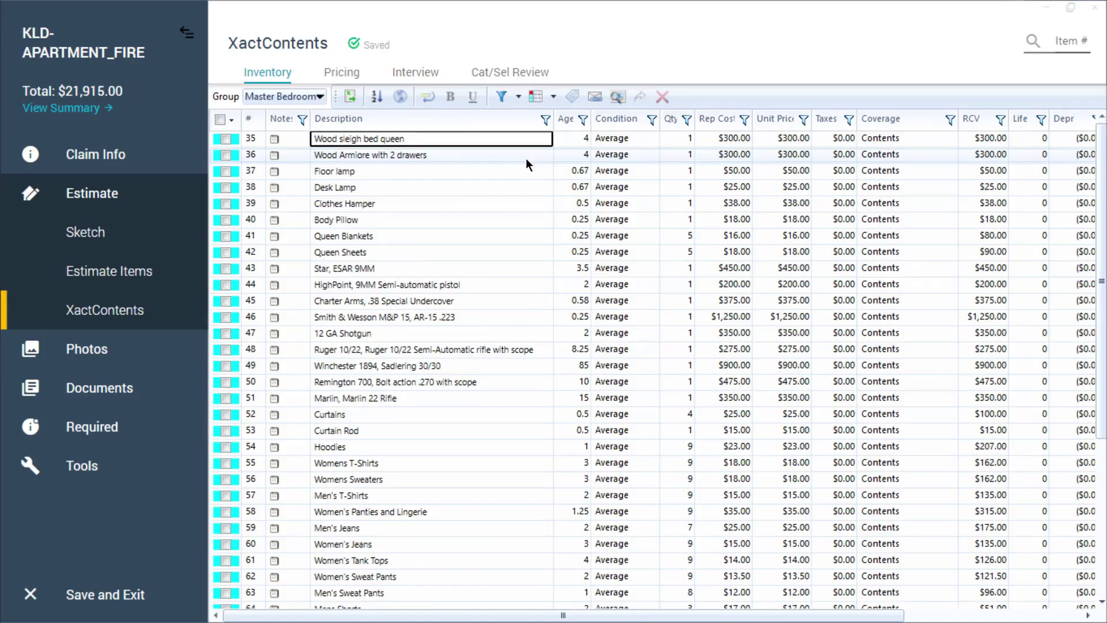
pyautogui.scroll(-1, 526, 162)
pyautogui.scroll(-1, 526, 164)
pyautogui.scroll(-1, 526, 176)
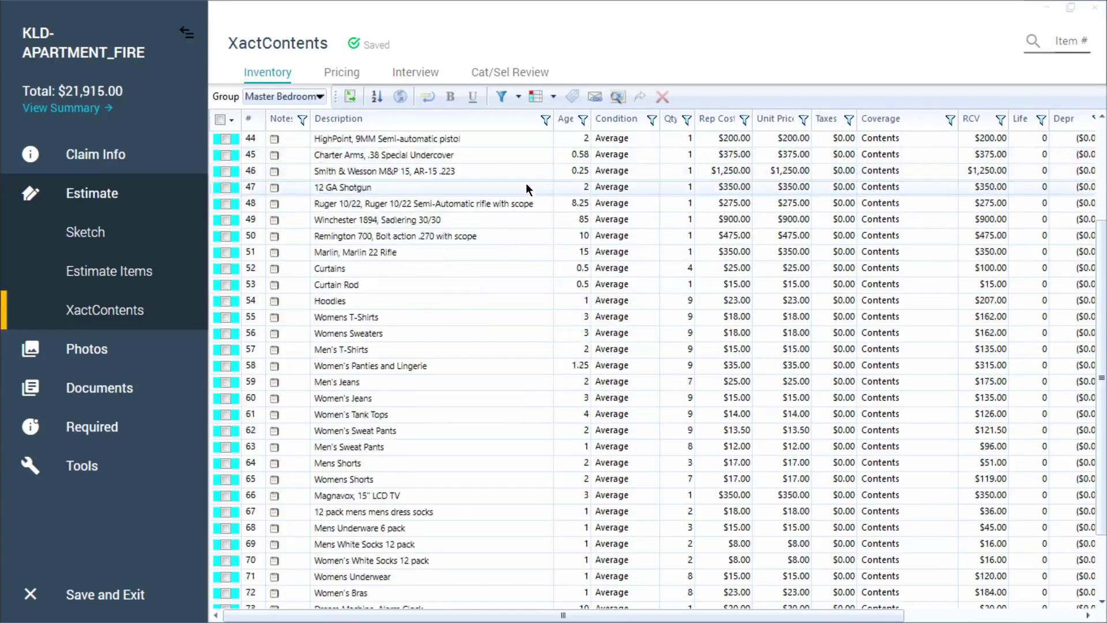
pyautogui.scroll(-1, 526, 189)
pyautogui.scroll(-1, 526, 202)
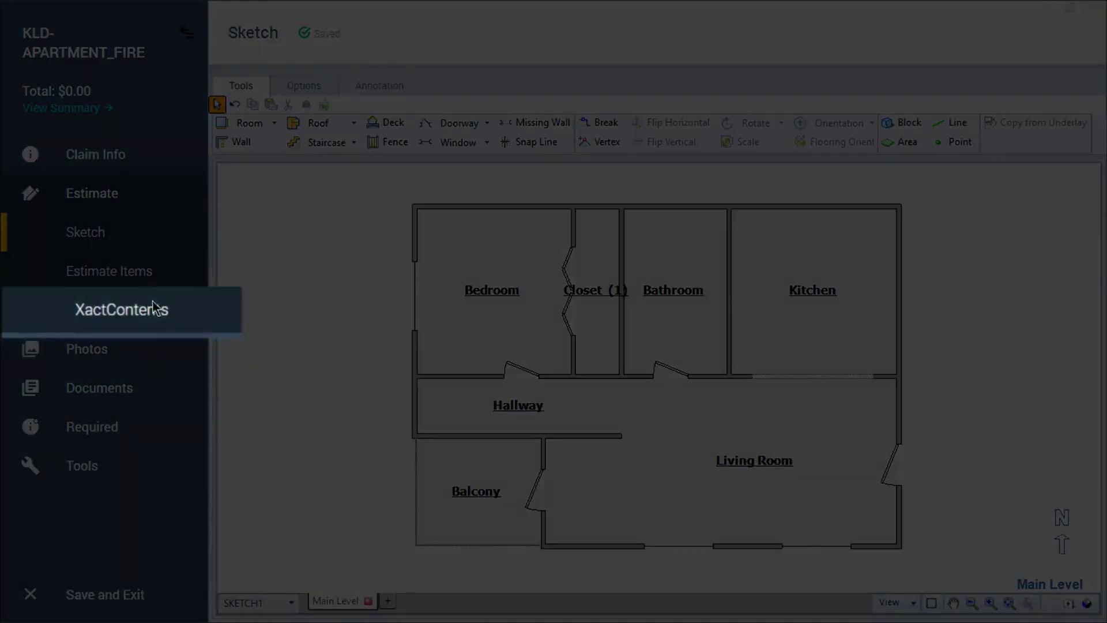
# Open XactContents for the apartment fire claim and switch to its Interview tab
pyautogui.click(138, 310)
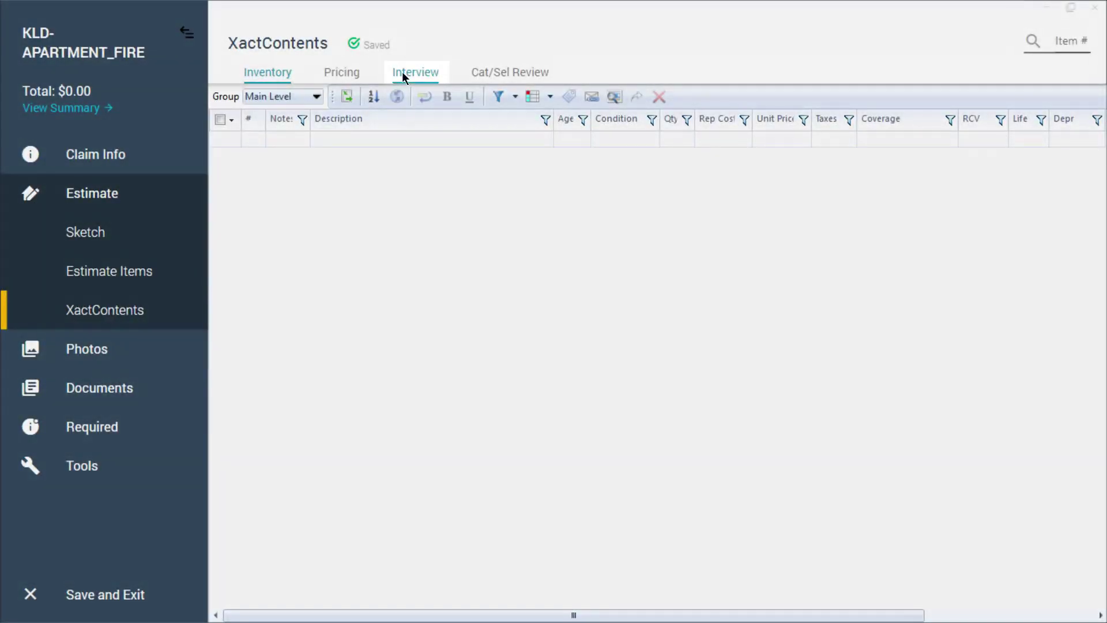
pyautogui.click(402, 72)
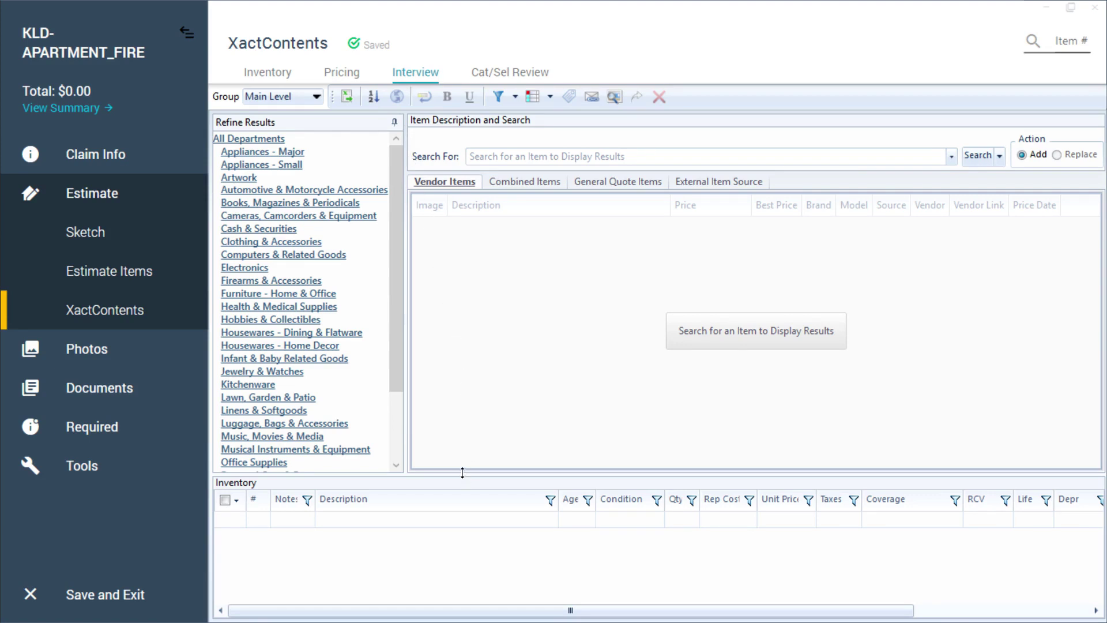
# Enlarge the inventory grid and group the inventory under Living Room
pyautogui.moveTo(462, 473); pyautogui.dragTo(481, 368)
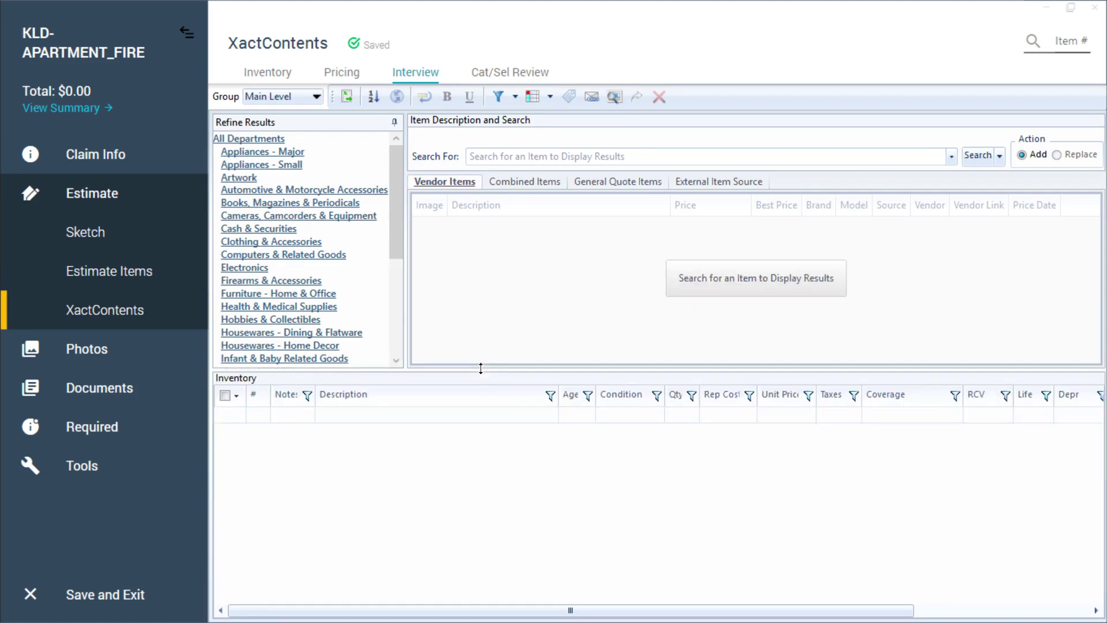
pyautogui.click(315, 97)
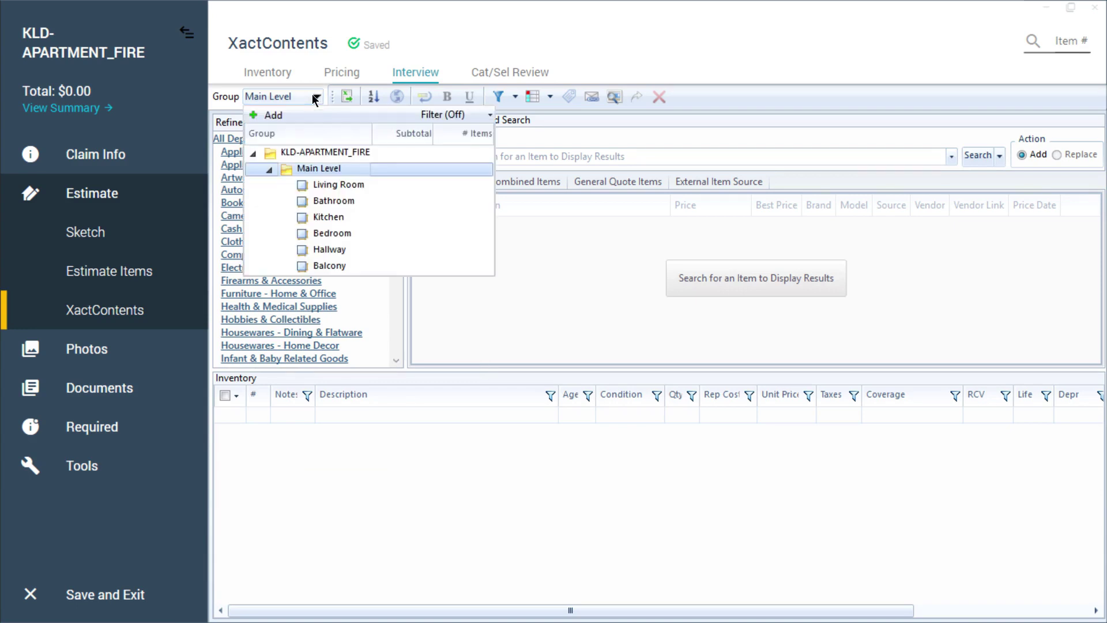
pyautogui.click(306, 184)
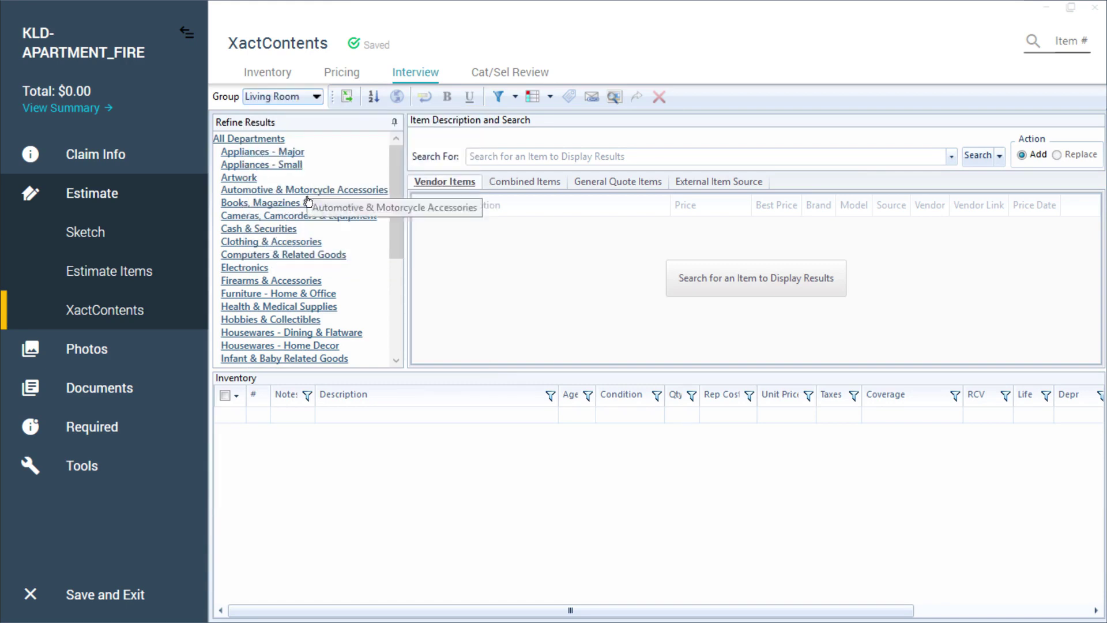
# Add a black leather sectional sofa line with age 4 and quantity 1
pyautogui.click(336, 411)
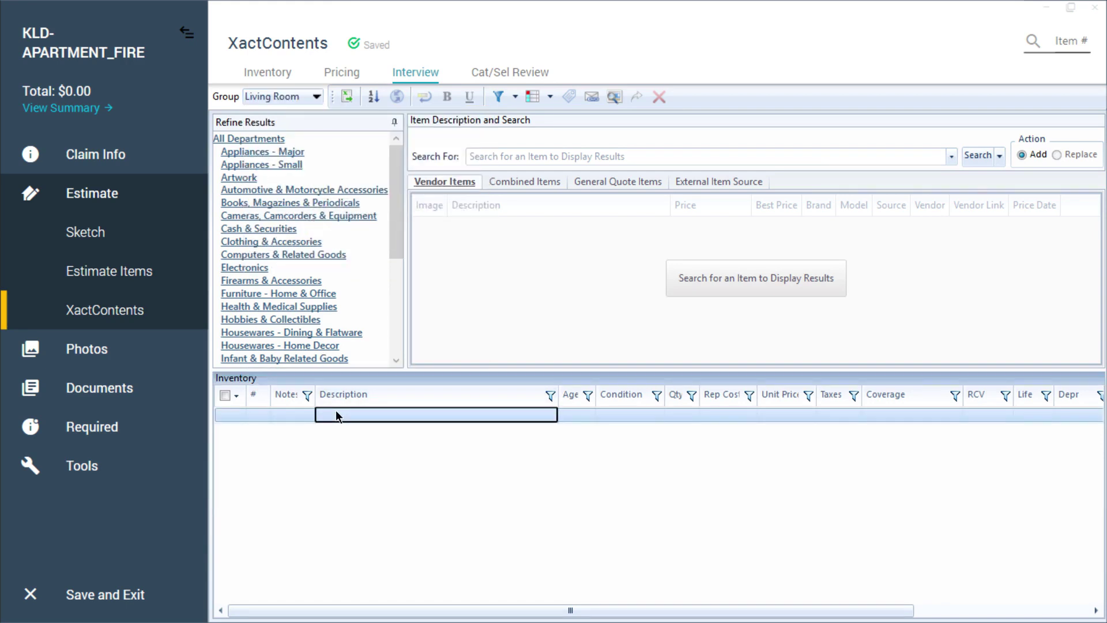
pyautogui.write('bla')
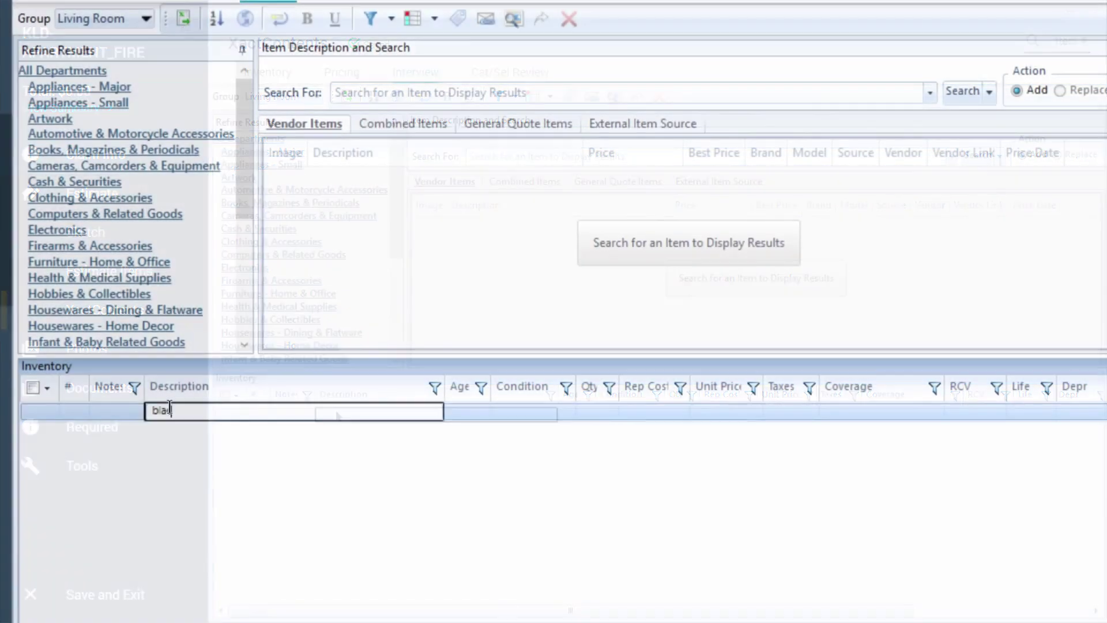
pyautogui.write('ck leath')
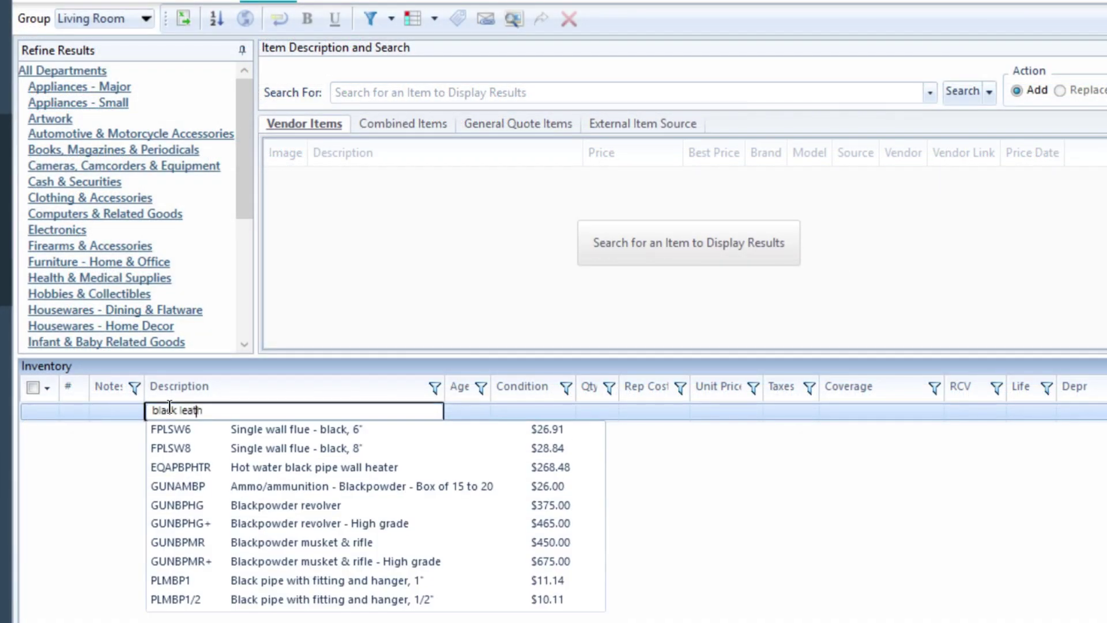
pyautogui.write('er sectional sofa')
pyautogui.press('Tab')
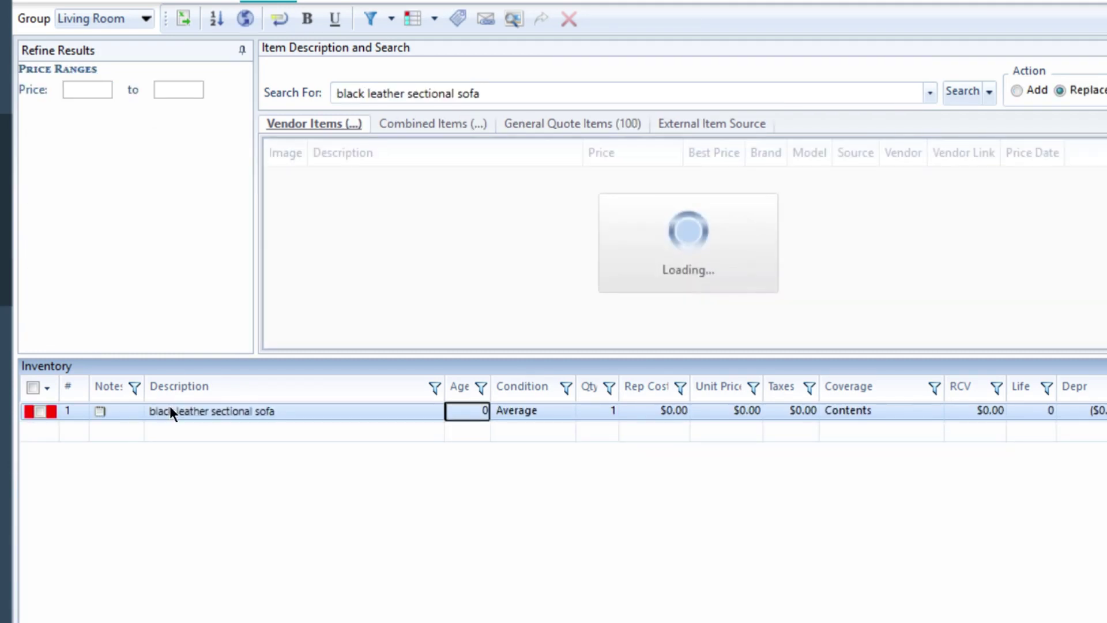
pyautogui.write('4')
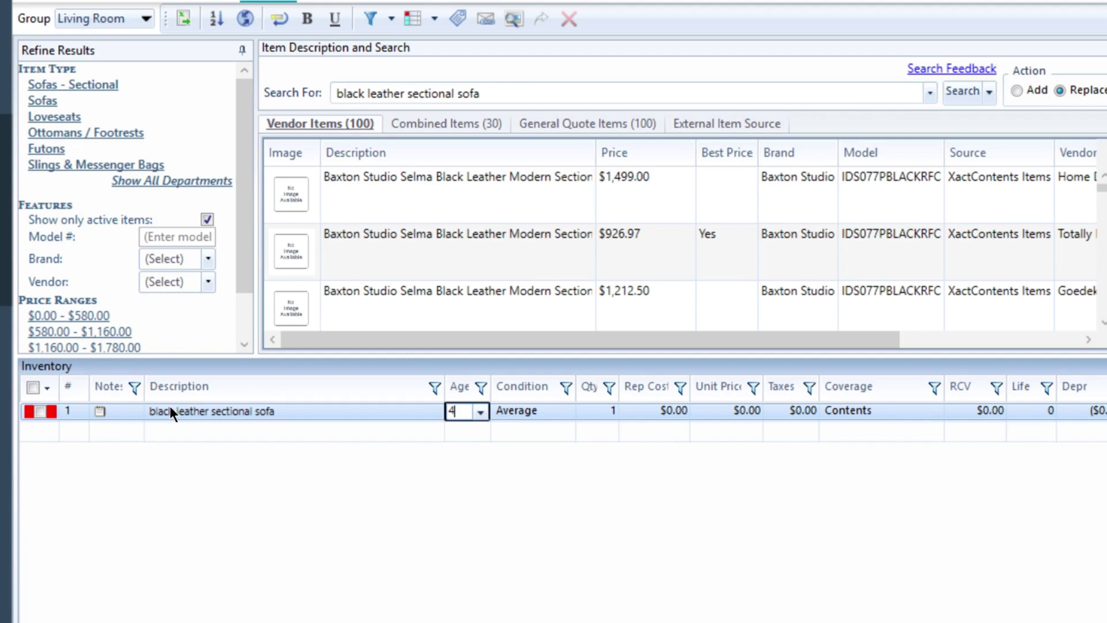
pyautogui.press('Tab')
pyautogui.press('Tab')
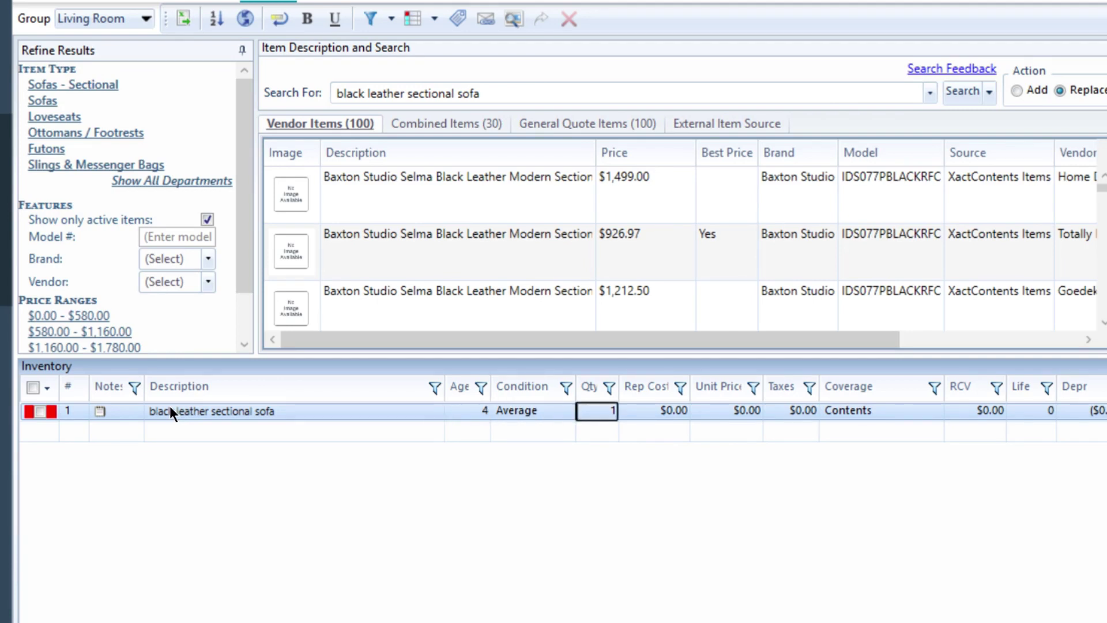
pyautogui.press('Tab')
pyautogui.write('1,')
pyautogui.write('50')
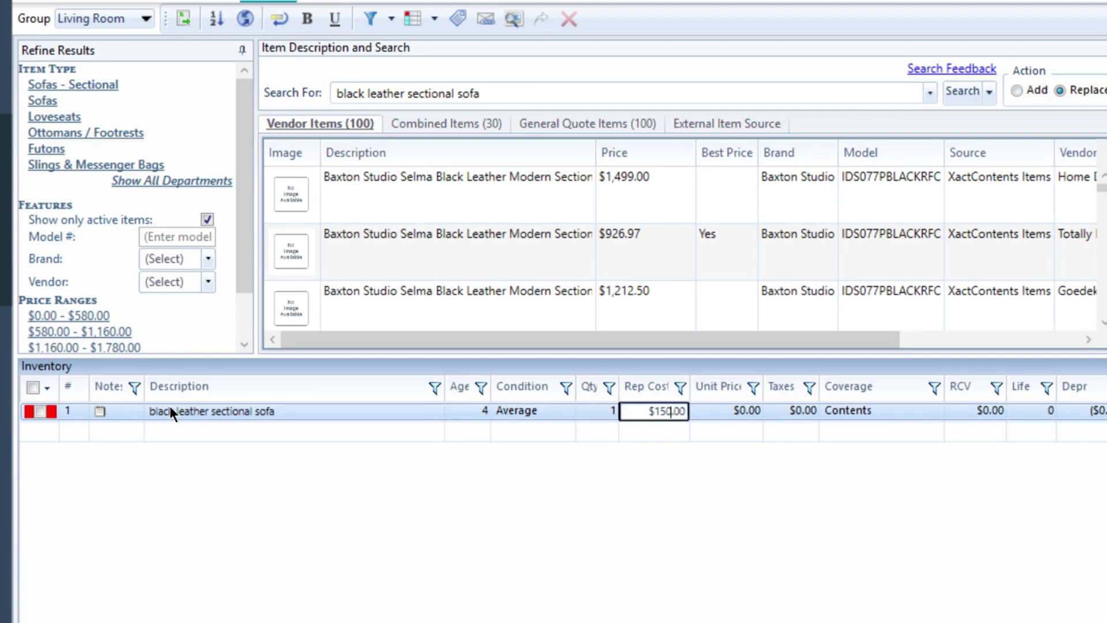
pyautogui.write('0')
pyautogui.press('Tab')
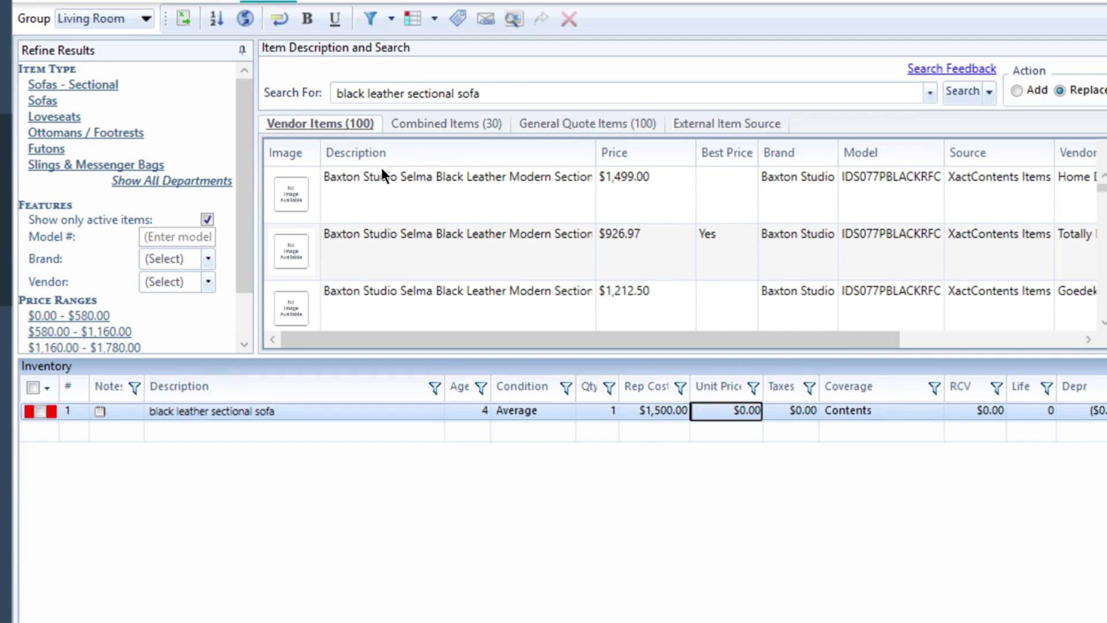
# Replace the sofa line with the $1,499 Baxton Studio Selma vendor listing
pyautogui.doubleClick(385, 182)
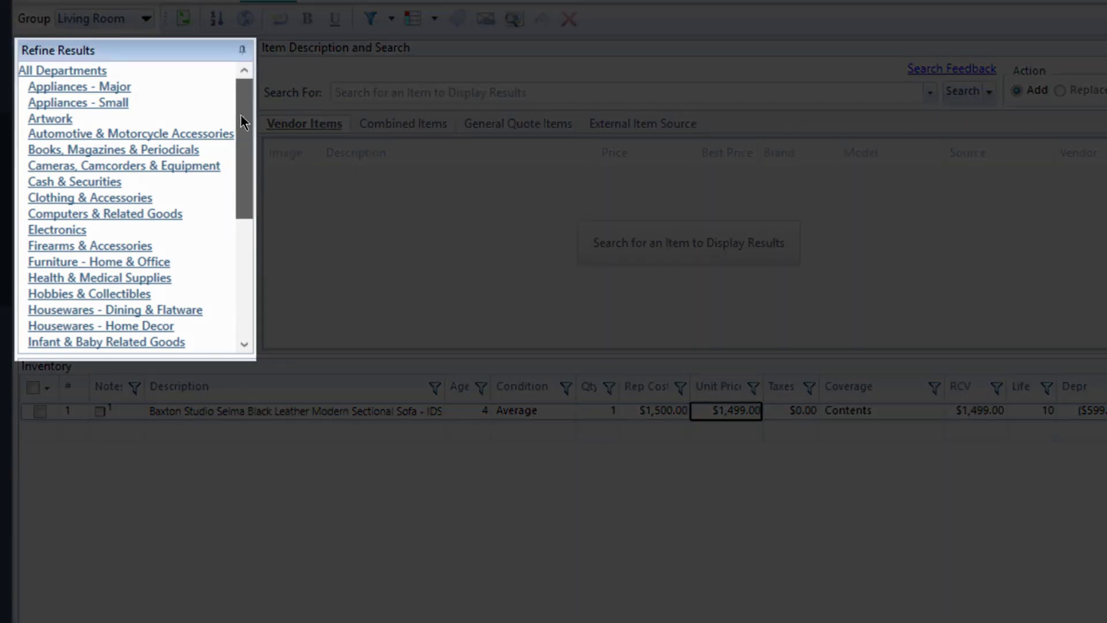
pyautogui.moveTo(240, 114); pyautogui.dragTo(226, 274)
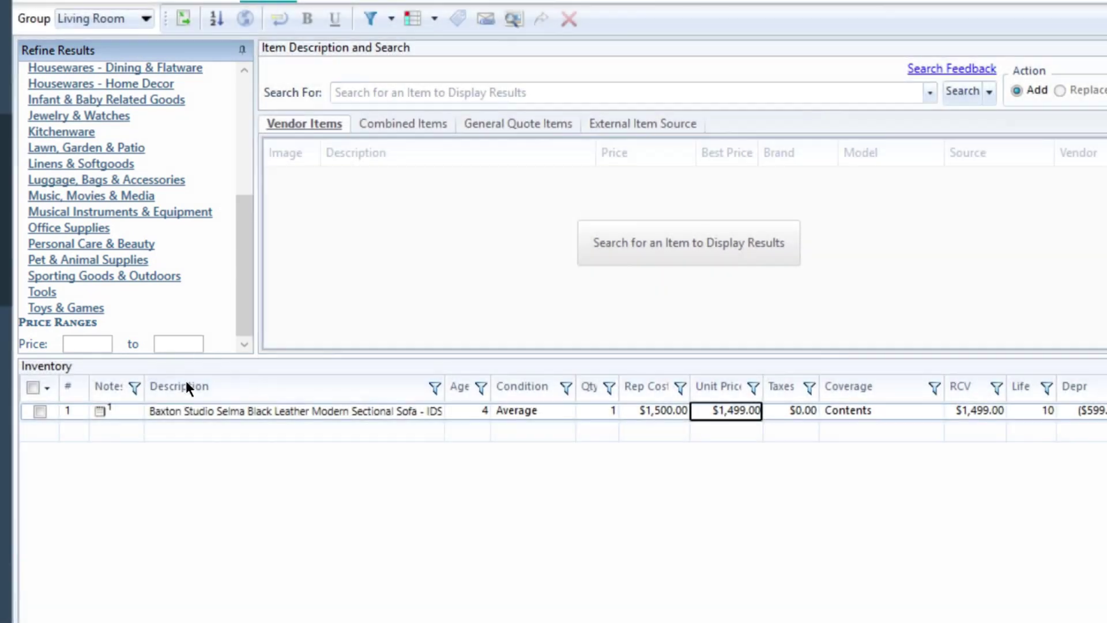
# Add a second inventory line 'flat screen hdtv 55"' and search vendor listings for it
pyautogui.click(165, 433)
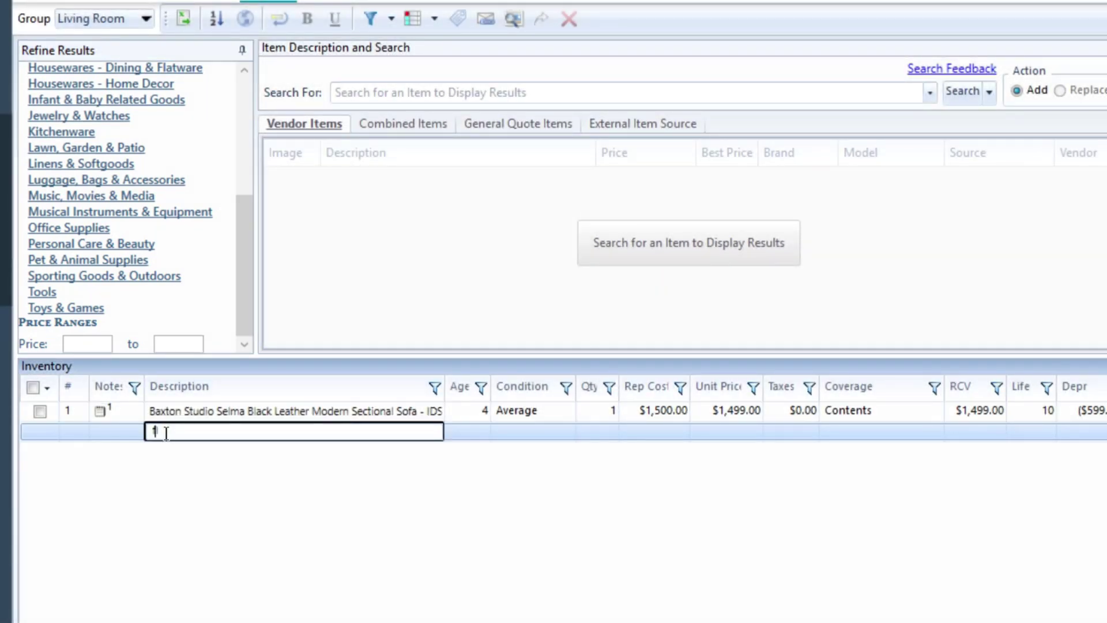
pyautogui.write('lat screen hdt')
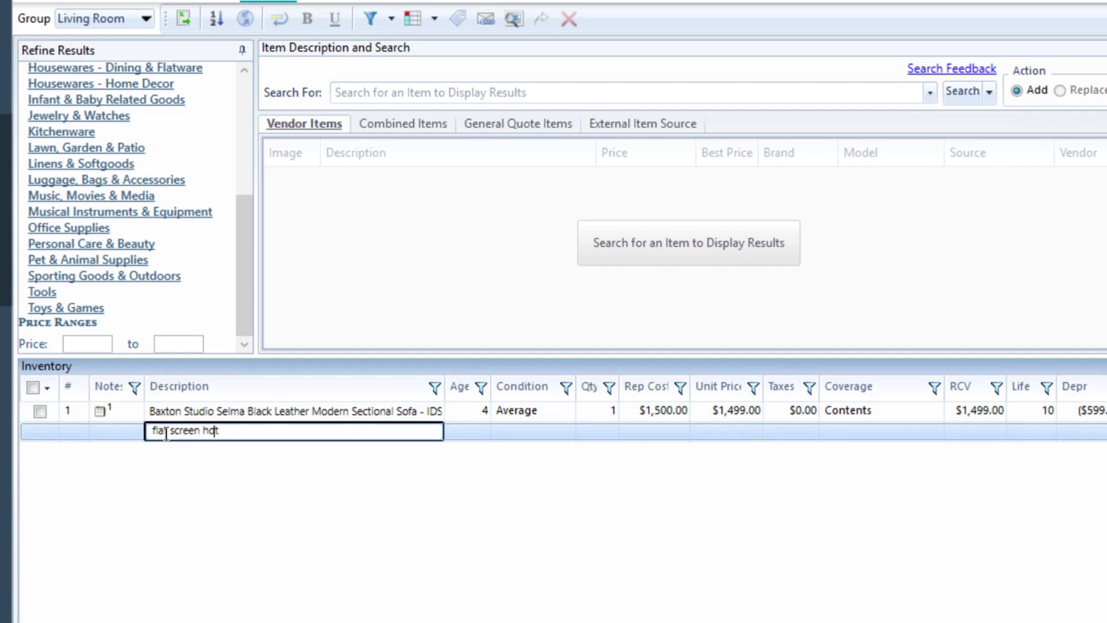
pyautogui.write('v ')
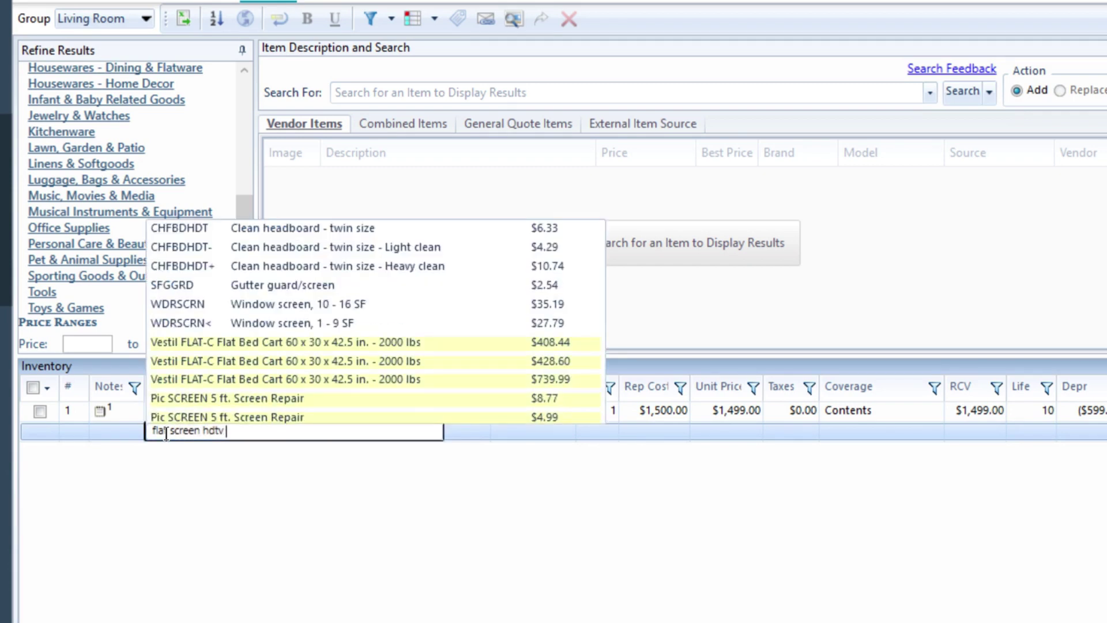
pyautogui.write('55')
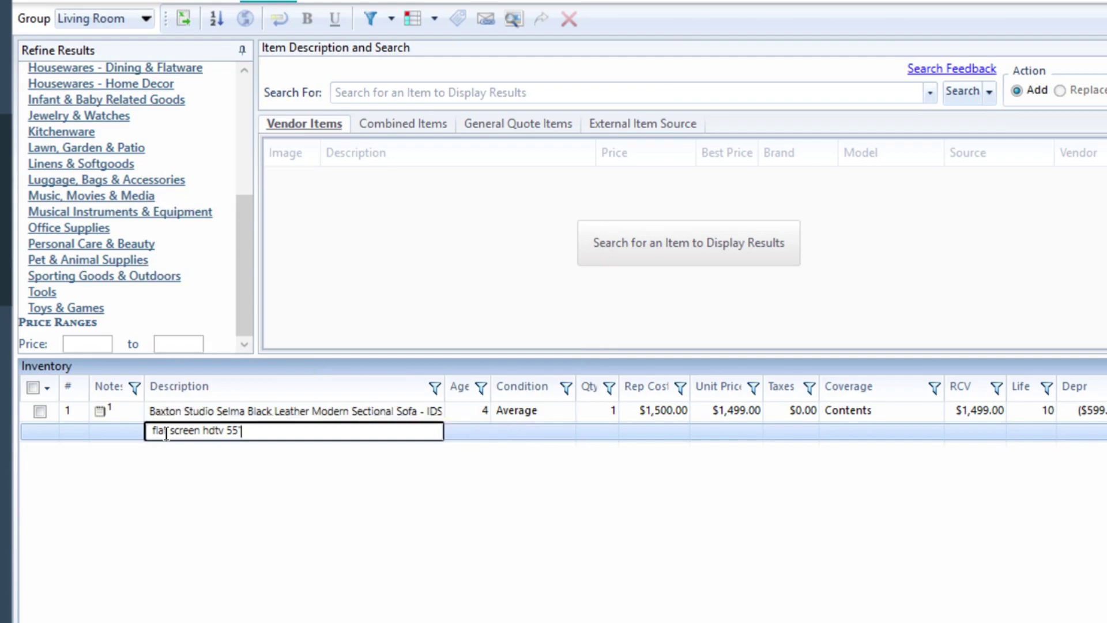
pyautogui.write('"')
pyautogui.press('Return')
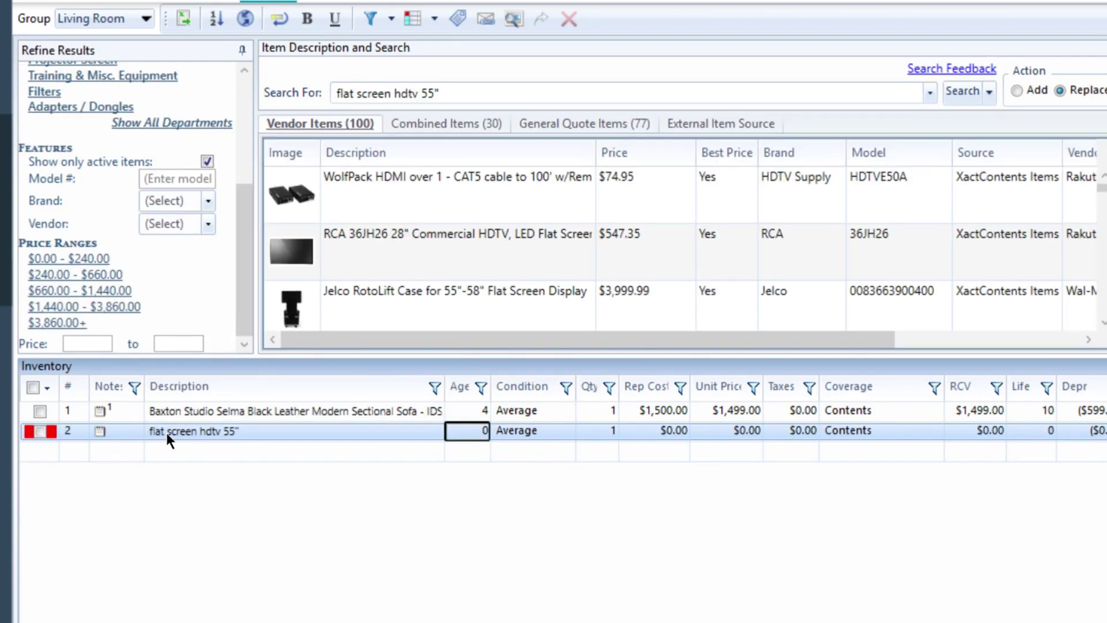